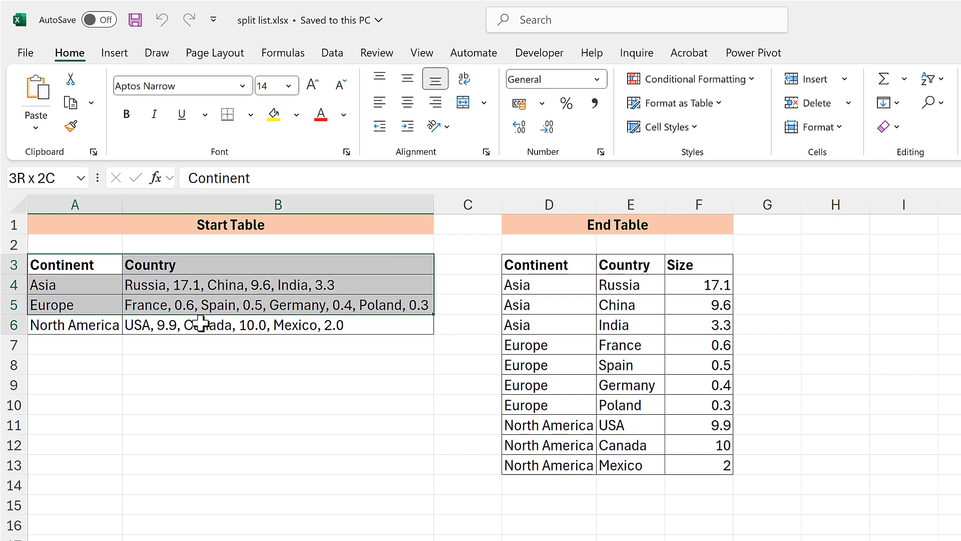
# - Load the range A3:B6 into Power Query as a table with headers
pyautogui.click(332, 54)
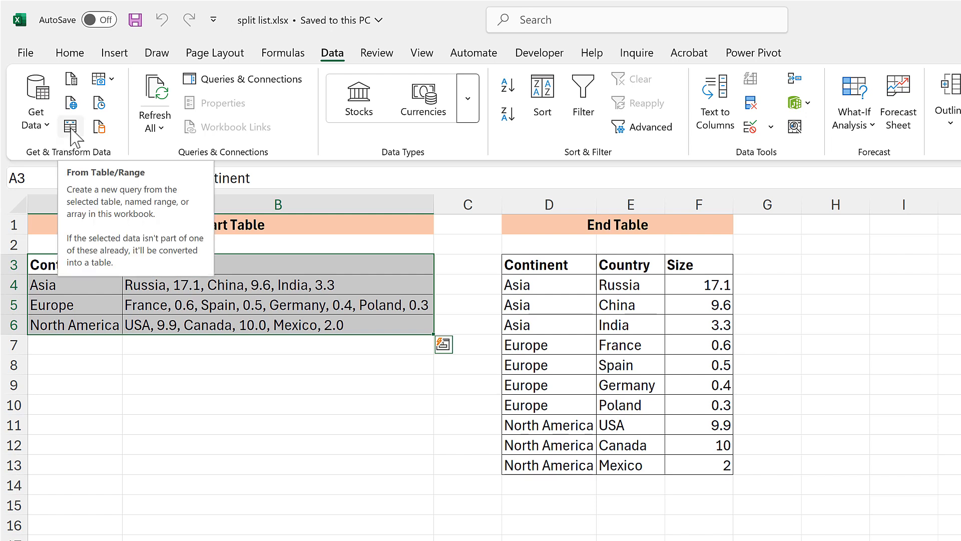
pyautogui.click(70, 129)
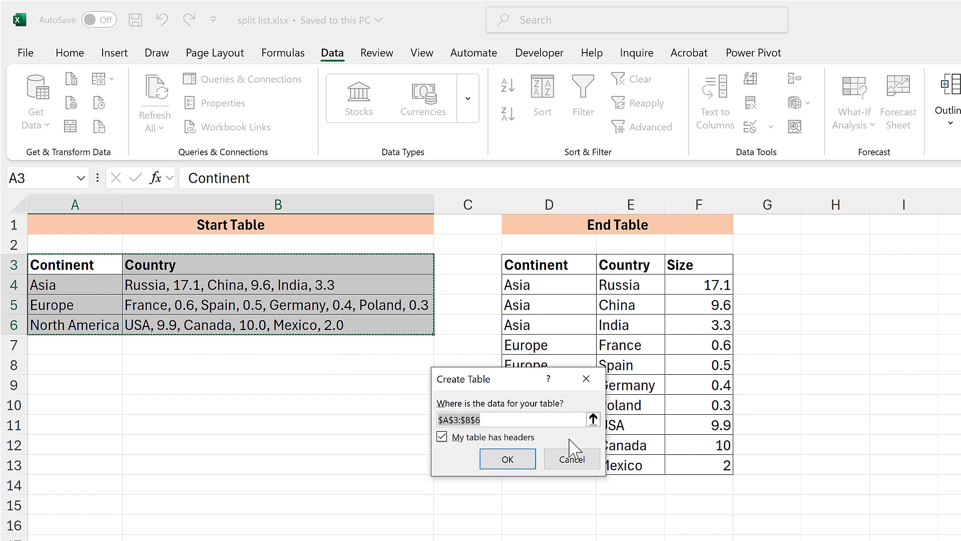
pyautogui.click(502, 458)
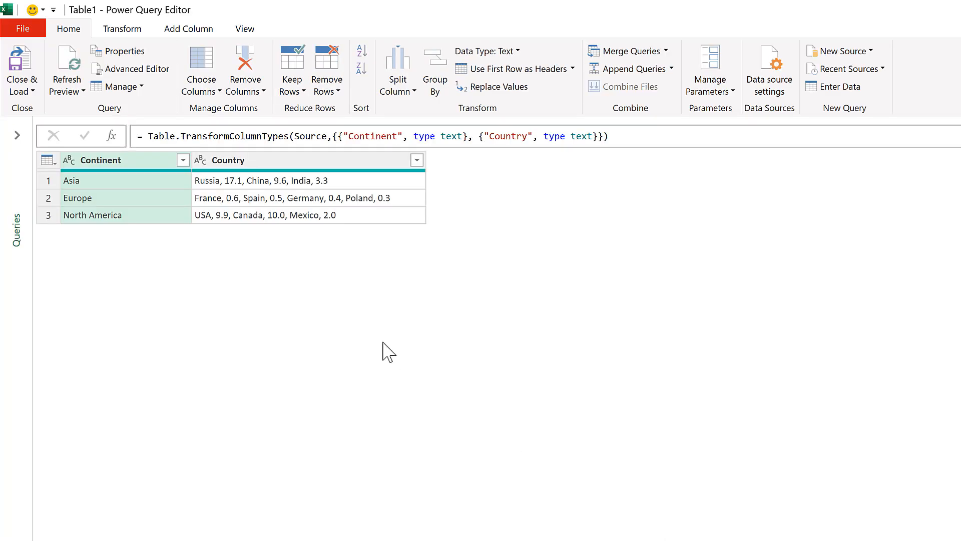
# - Split the Country column into rows at each occurrence of a custom delimiter consisting of a comma followed by a space
pyautogui.click(271, 163)
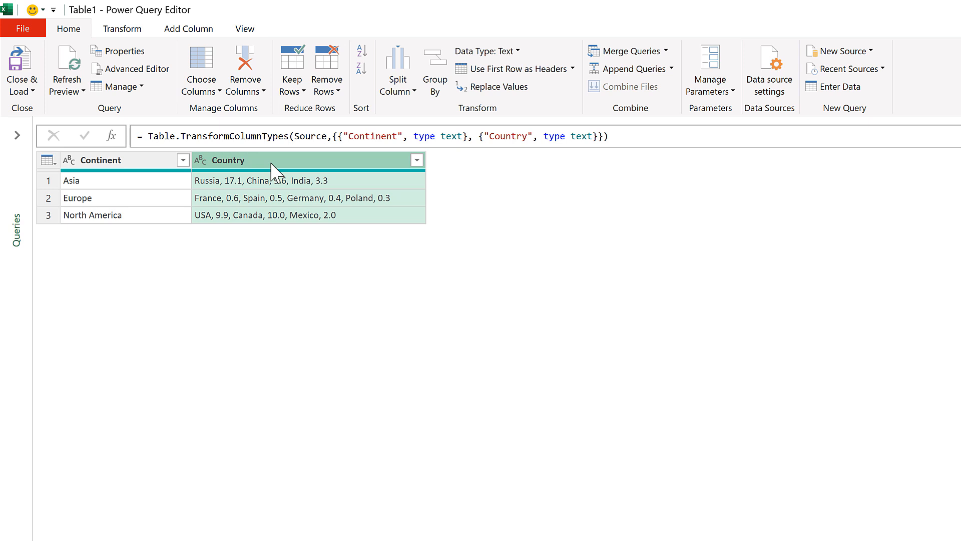
pyautogui.click(404, 92)
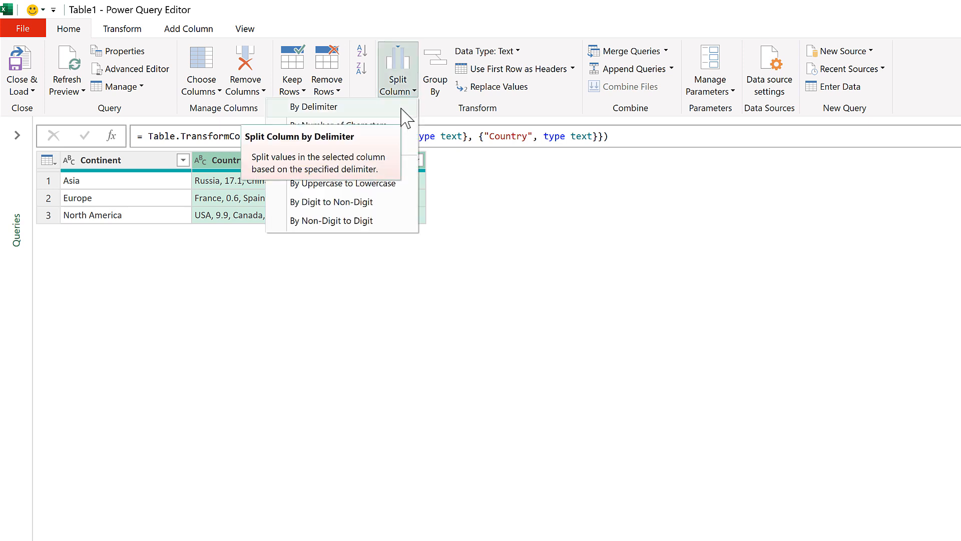
pyautogui.click(400, 108)
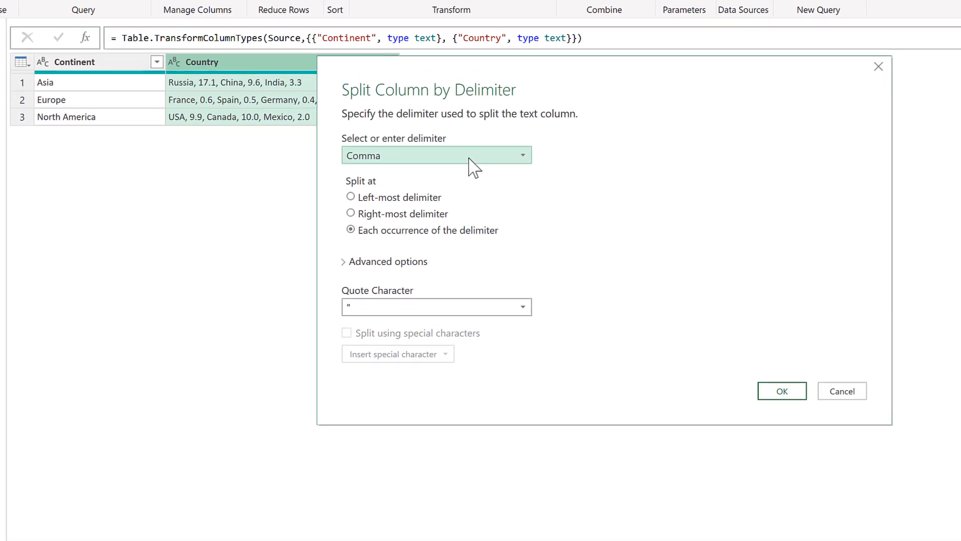
pyautogui.click(470, 156)
pyautogui.click(402, 267)
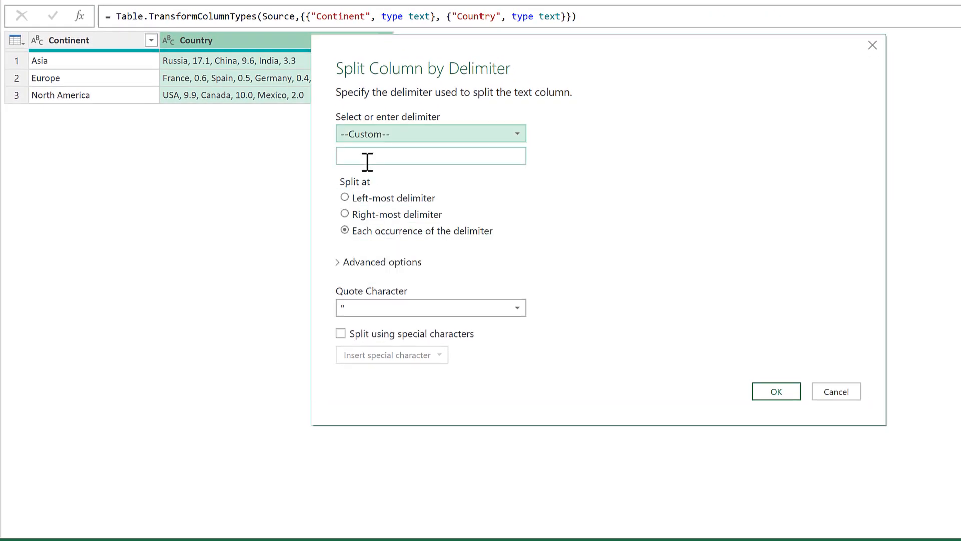
pyautogui.click(368, 161)
pyautogui.write(',')
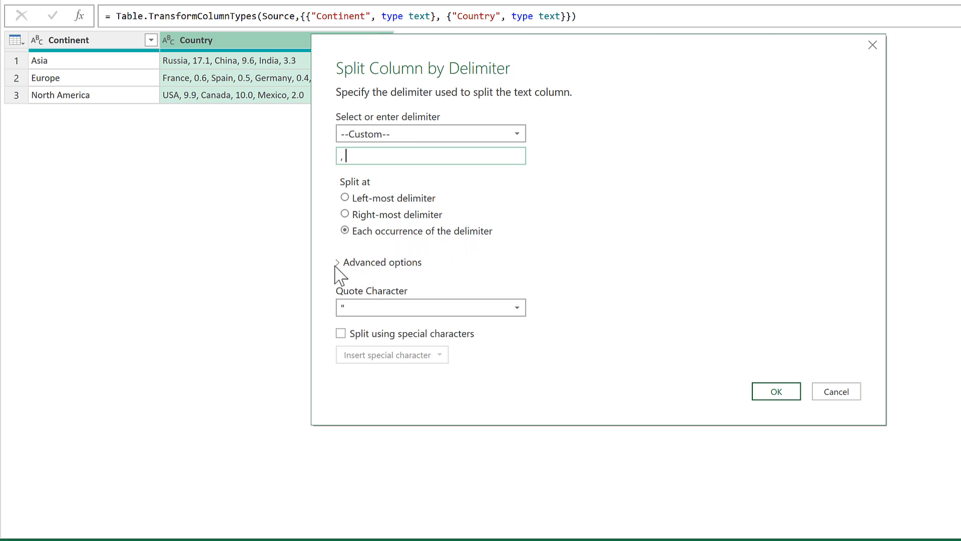
pyautogui.click(351, 263)
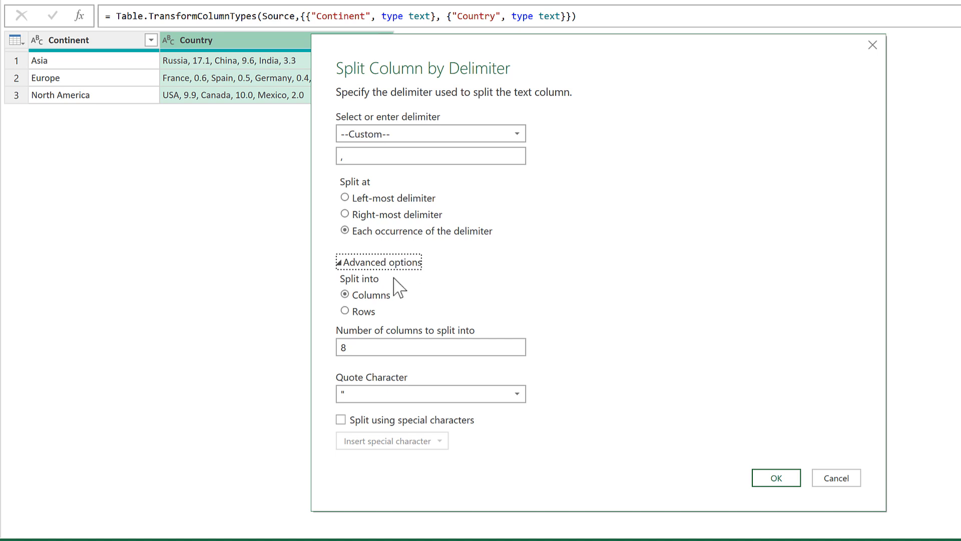
pyautogui.click(358, 313)
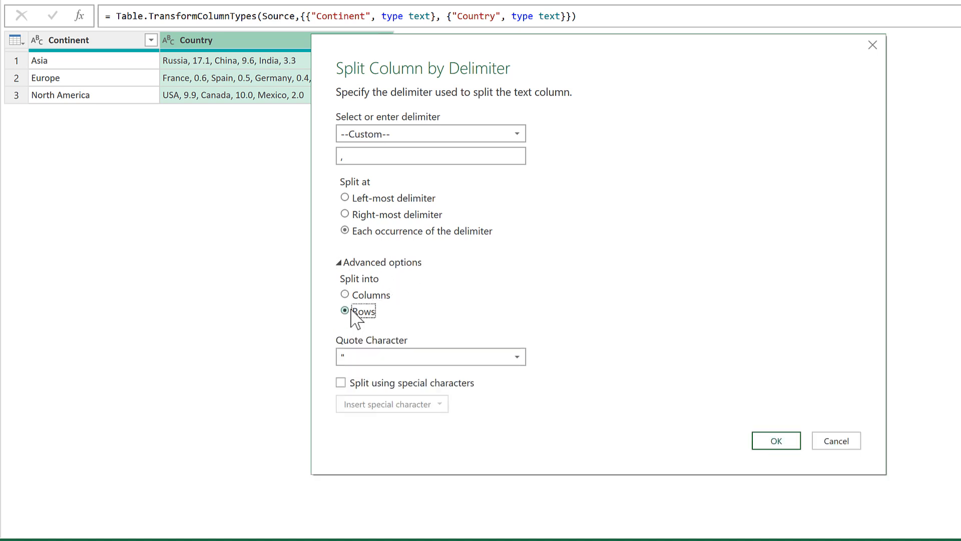
pyautogui.click(775, 445)
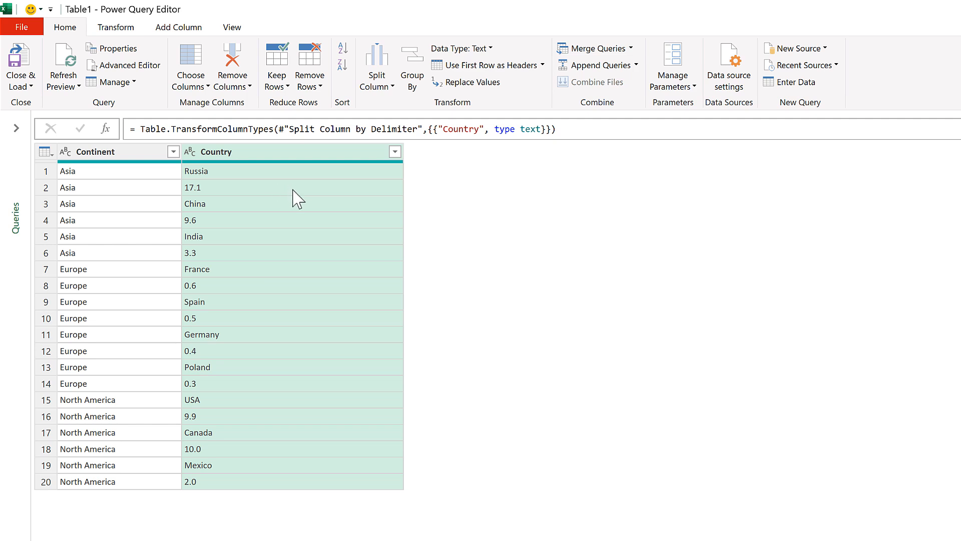
# - Add an index column starting from 0 to the split table
pyautogui.click(168, 33)
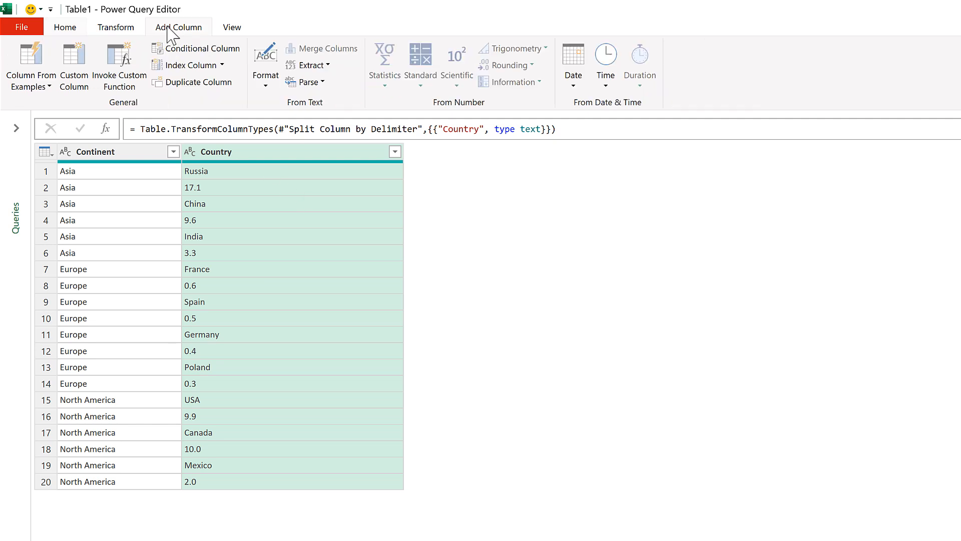
pyautogui.click(223, 66)
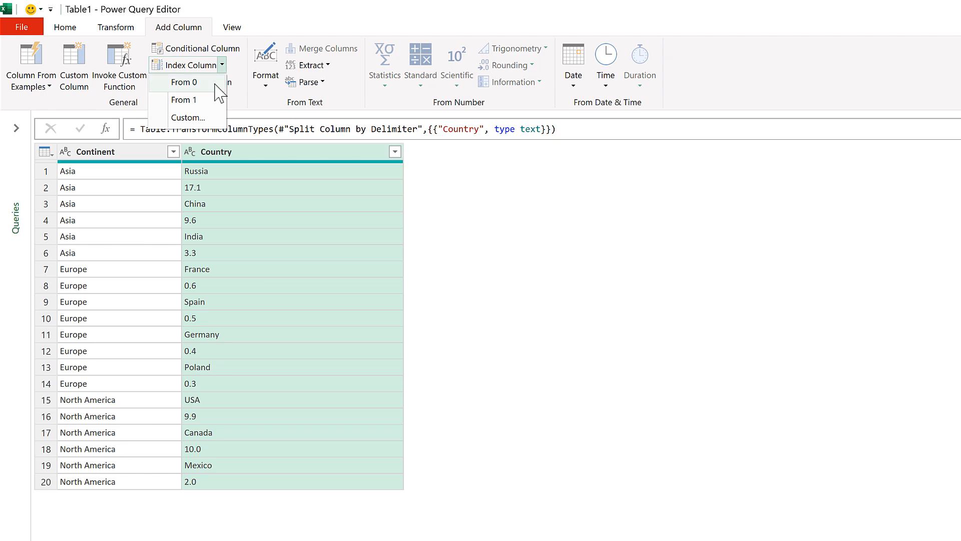
pyautogui.click(215, 84)
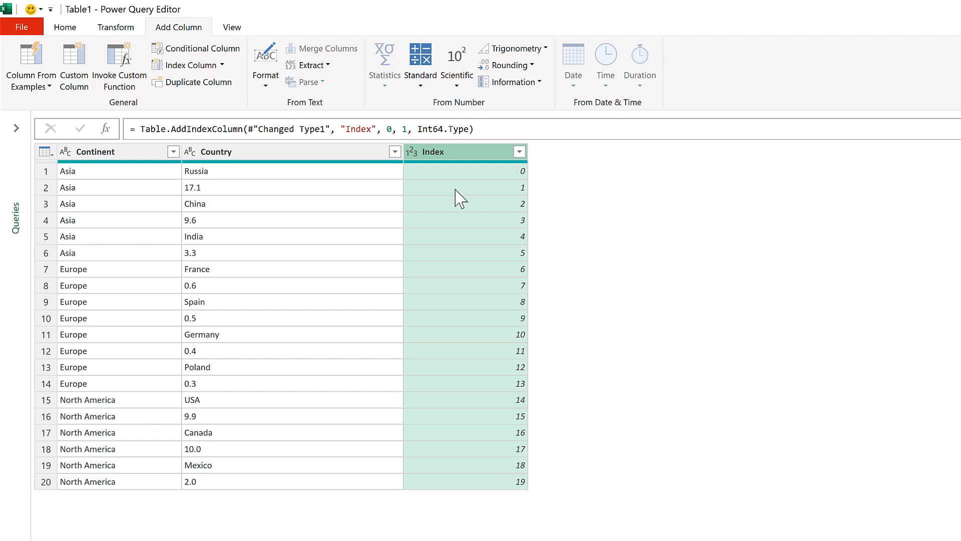
# - Add a Modulo column that finds the remainder of the Index values divided by 2
pyautogui.click(426, 68)
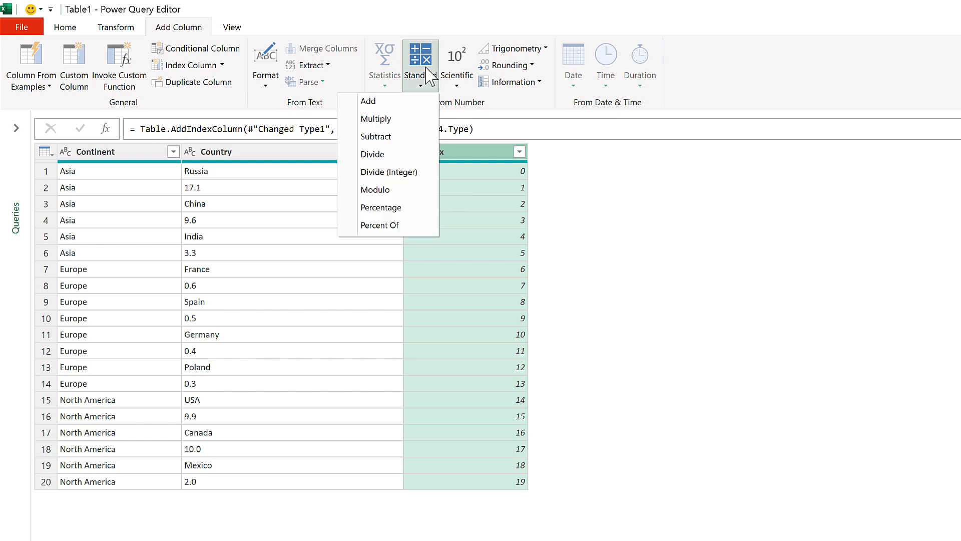
pyautogui.click(404, 196)
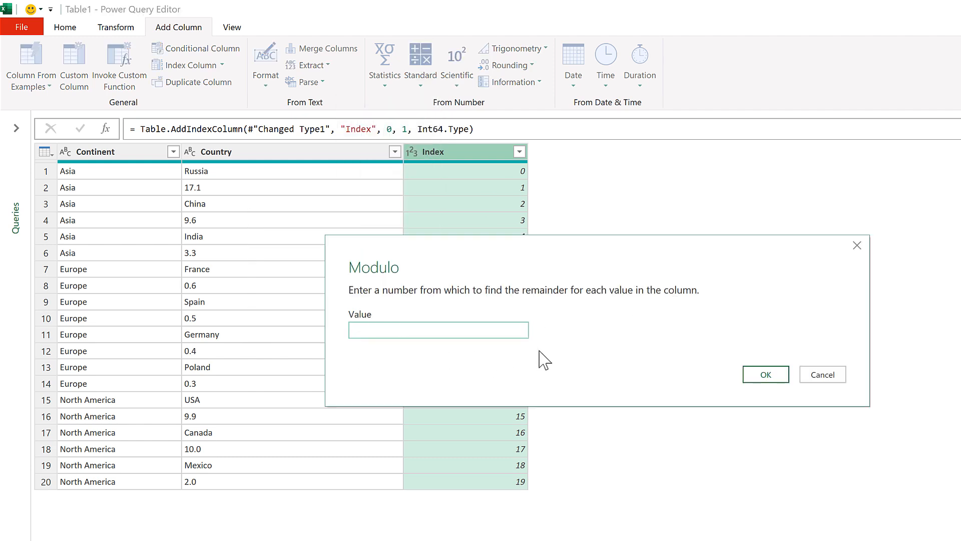
pyautogui.write('2')
pyautogui.click(757, 377)
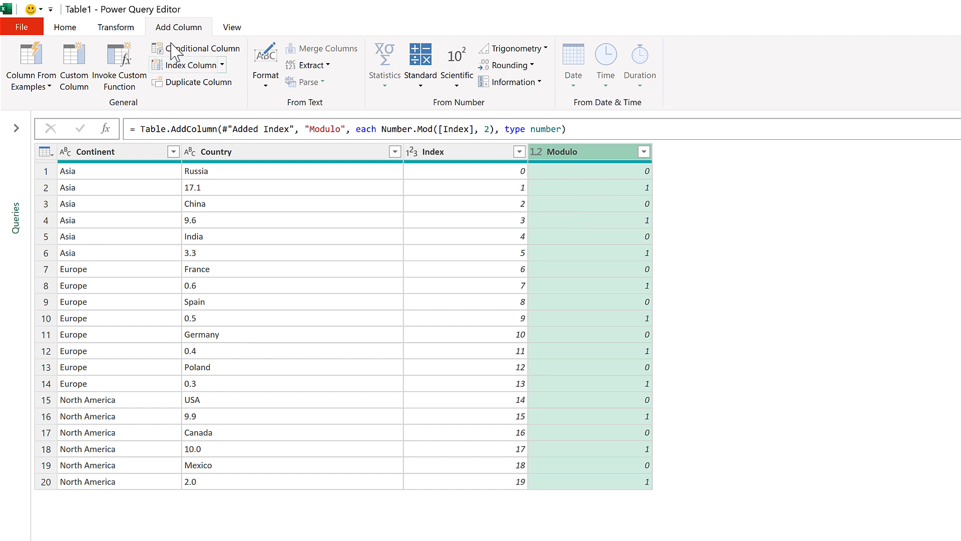
# - Pivot the Modulo column using Country as the values column, with the aggregate function set to Don't Aggregate
pyautogui.click(105, 34)
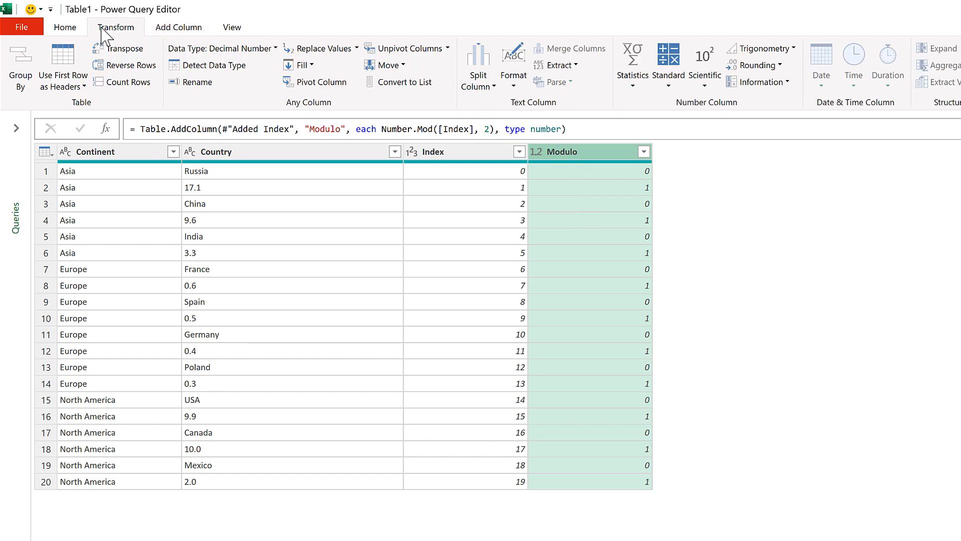
pyautogui.click(321, 82)
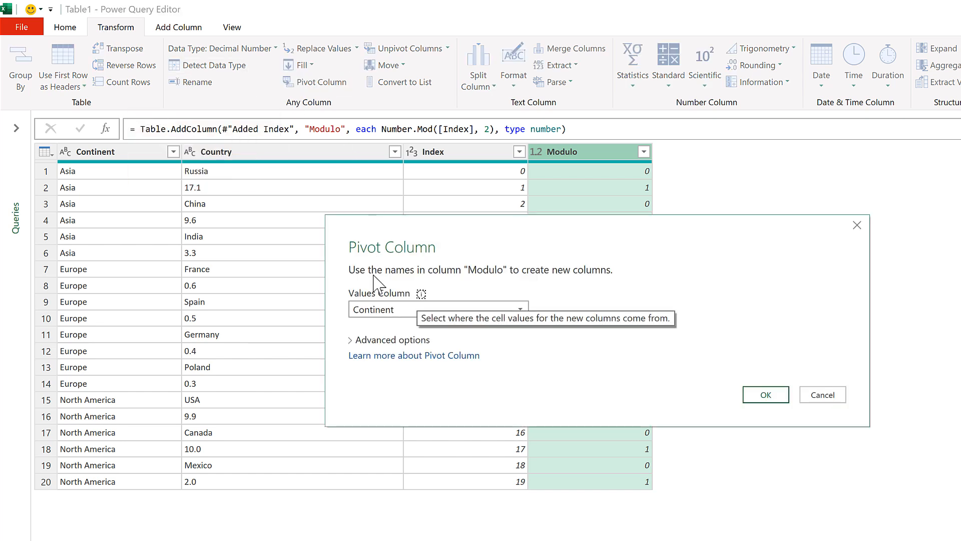
pyautogui.click(379, 309)
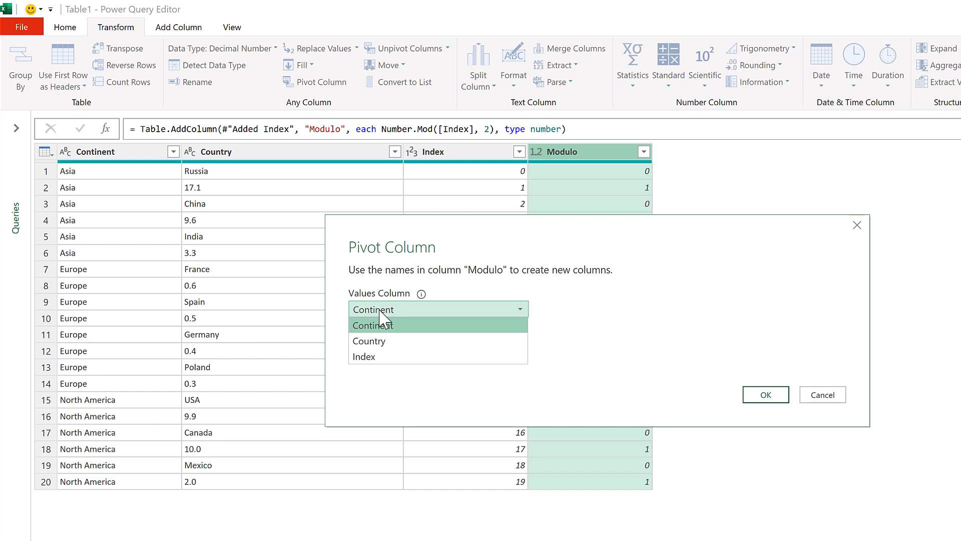
pyautogui.click(387, 345)
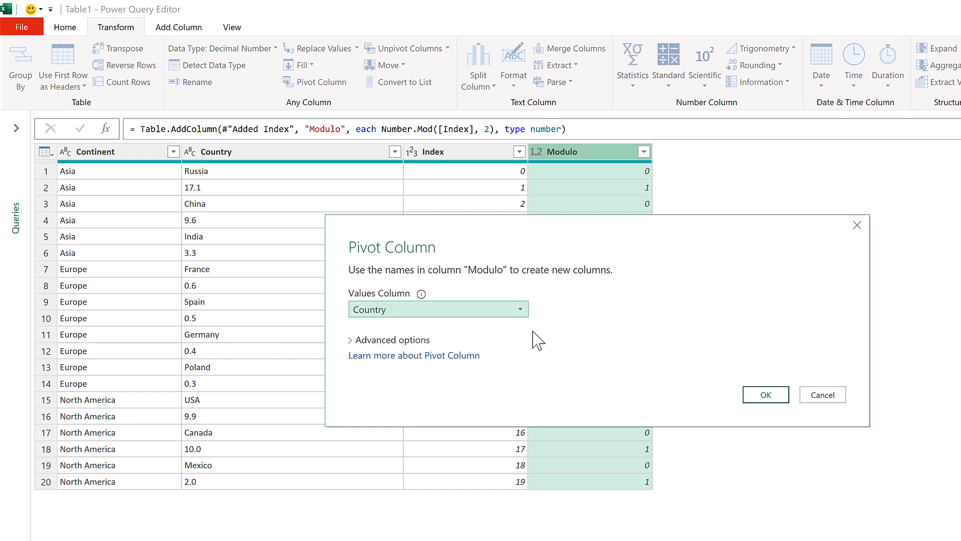
pyautogui.click(352, 342)
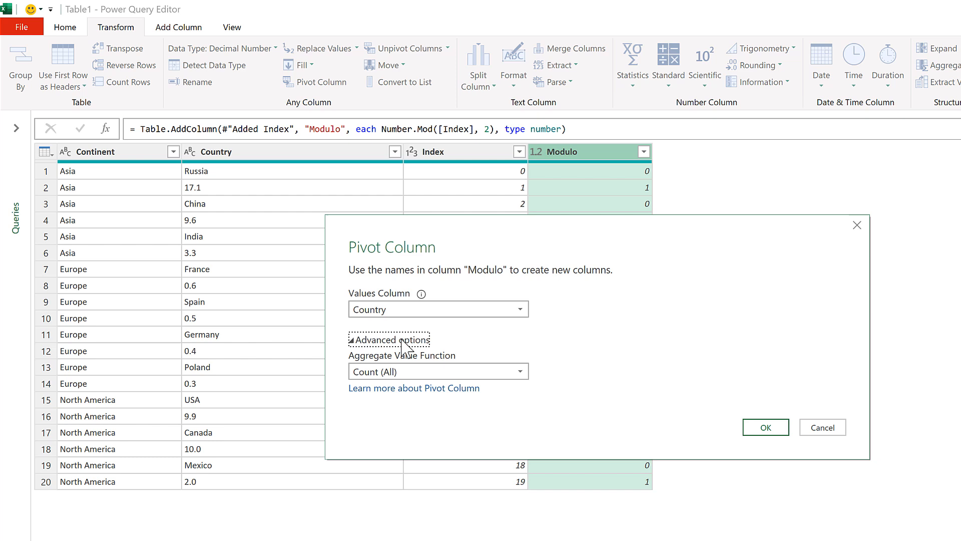
pyautogui.click(419, 373)
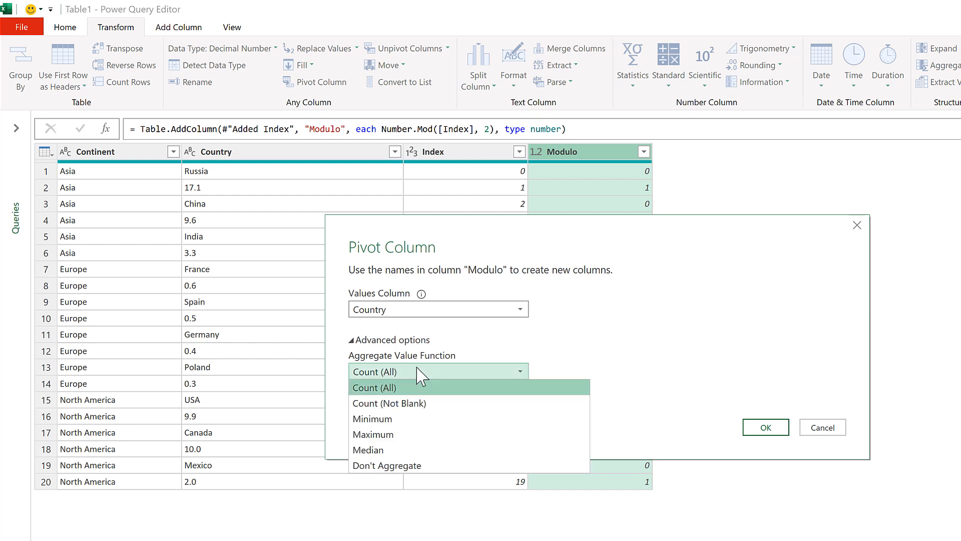
pyautogui.click(433, 467)
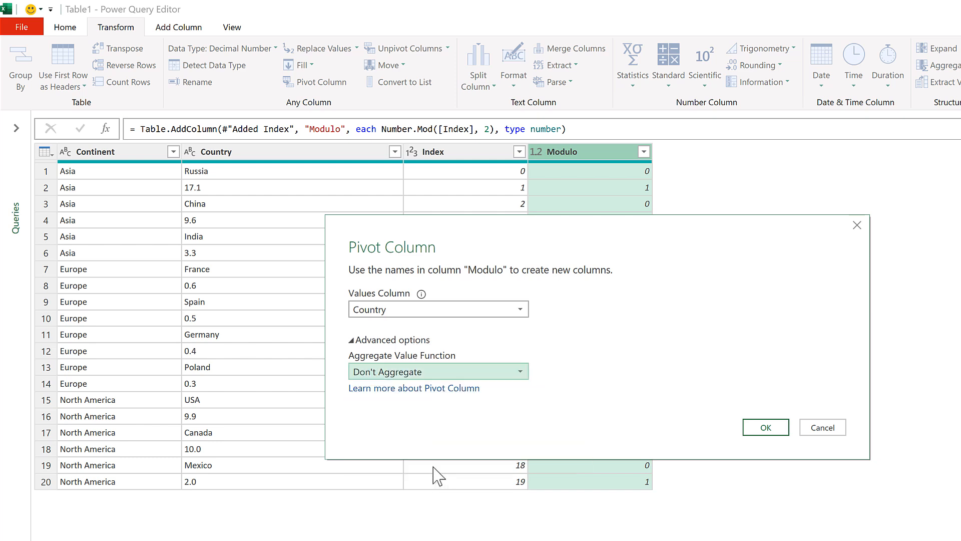
pyautogui.click(766, 428)
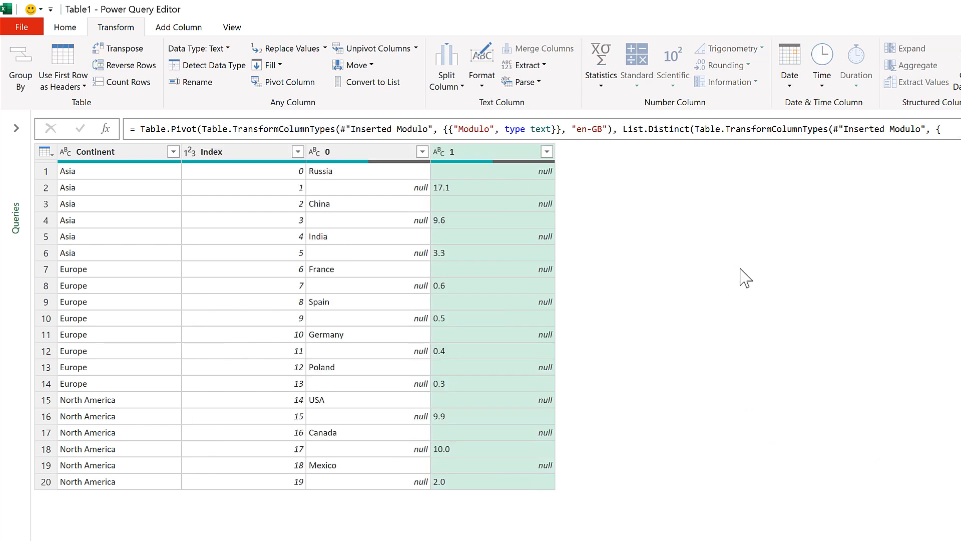
# - Fill the country names in column 0 down over the null cells
pyautogui.click(339, 153)
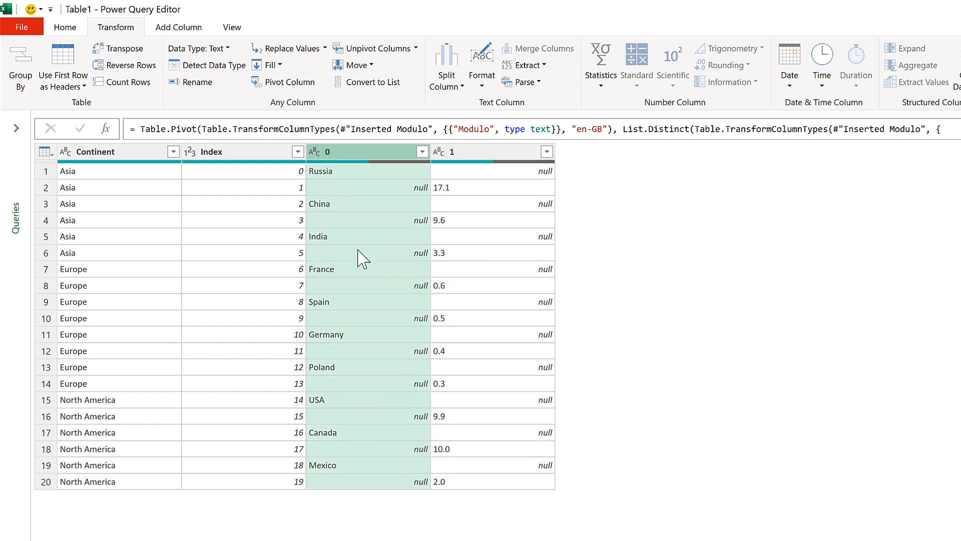
pyautogui.click(476, 151)
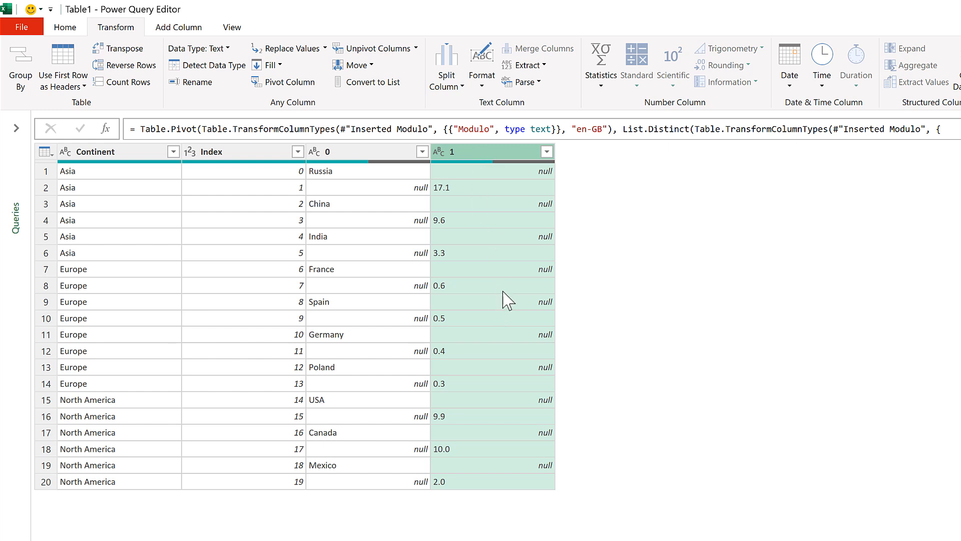
pyautogui.click(378, 154)
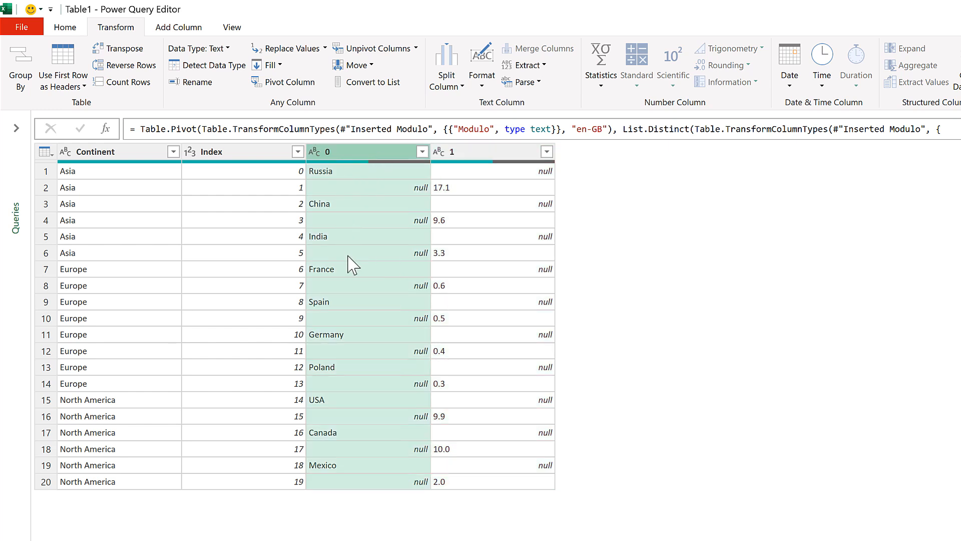
pyautogui.click(275, 65)
pyautogui.click(267, 82)
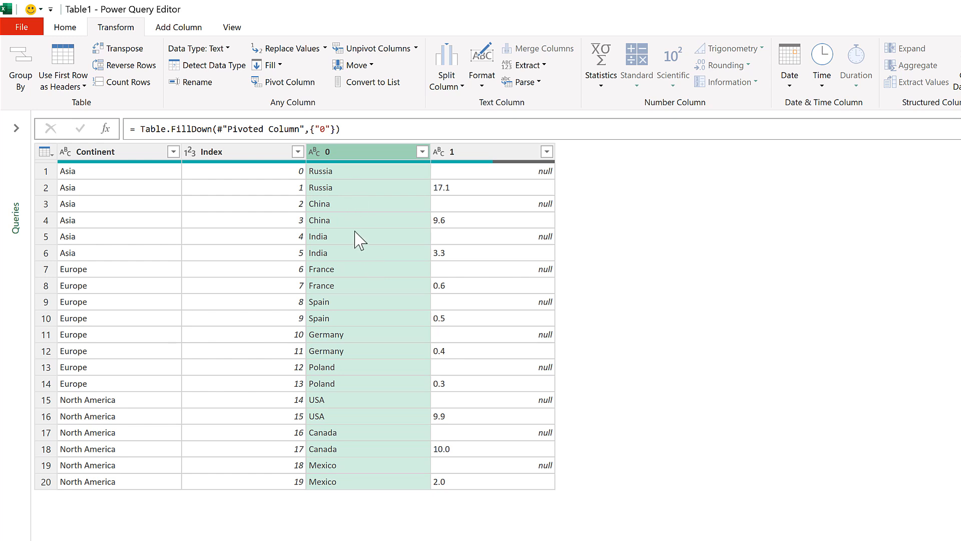
# - Filter column 1 to exclude the null rows
pyautogui.click(469, 152)
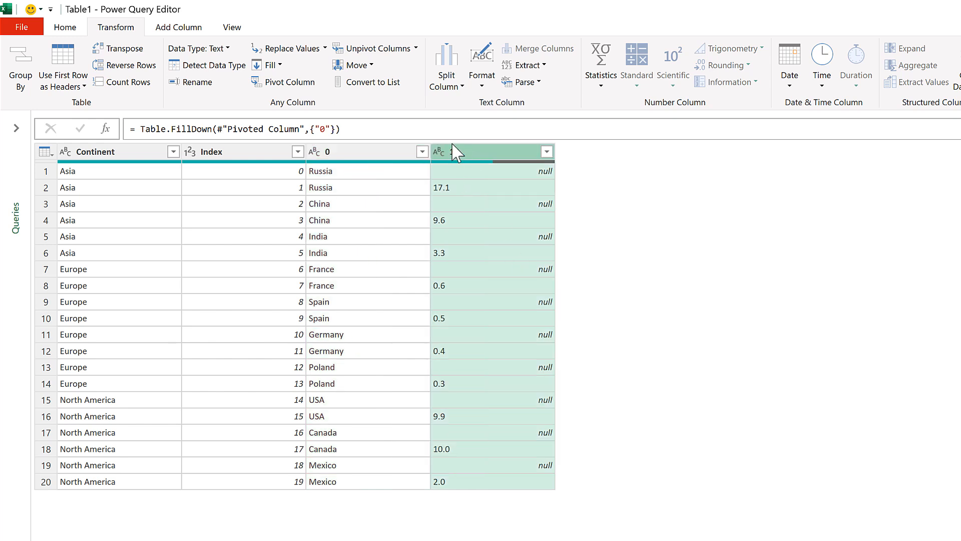
pyautogui.click(546, 151)
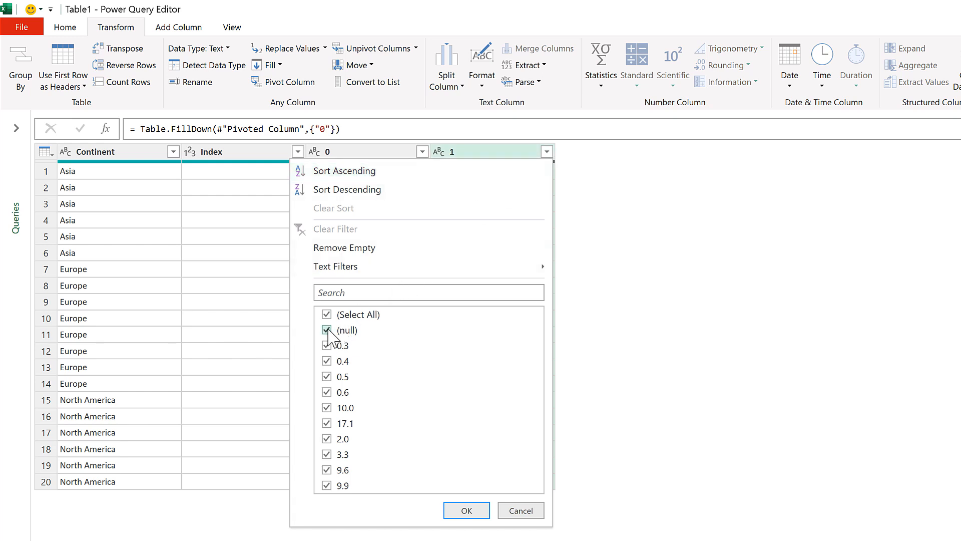
pyautogui.click(327, 331)
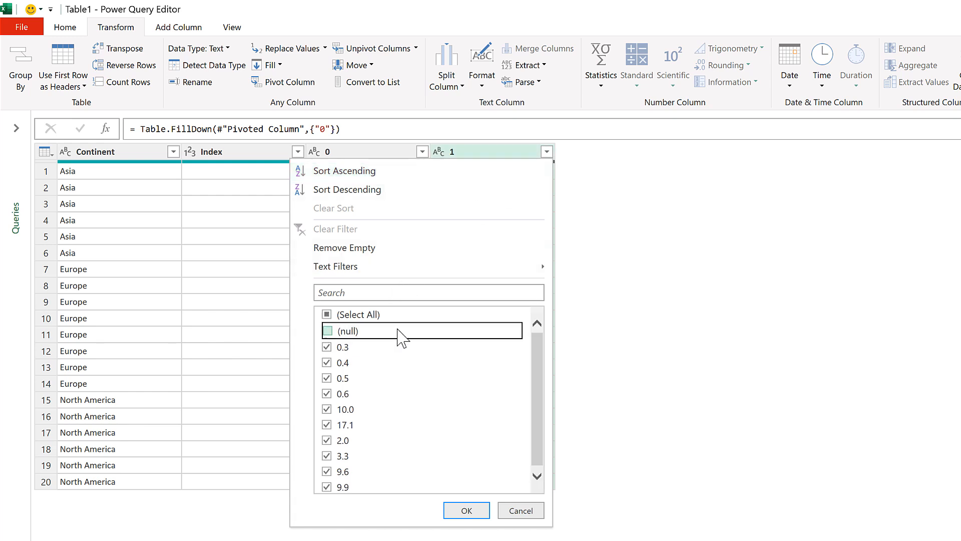
pyautogui.click(467, 510)
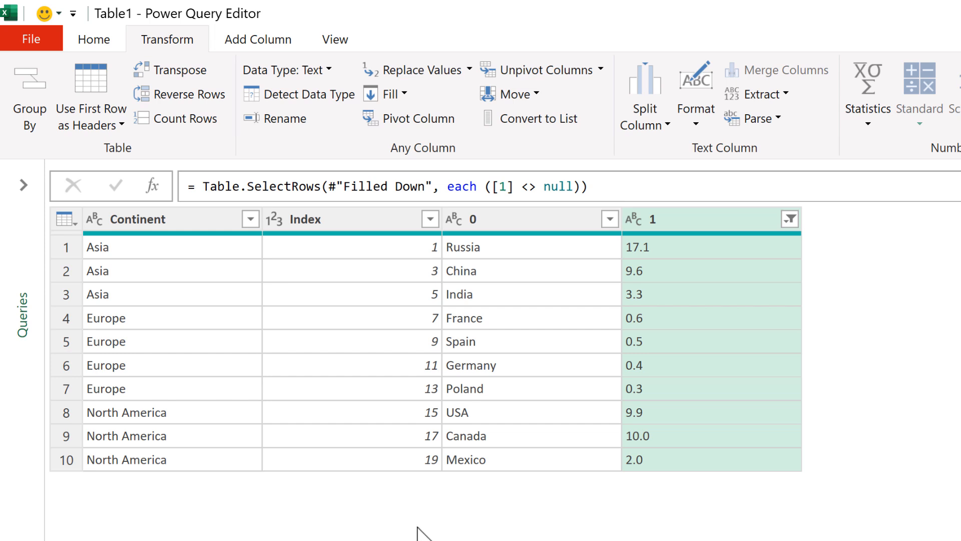
# - Remove the Index column and rename column 0 as Country
pyautogui.click(315, 221)
pyautogui.press('Delete')
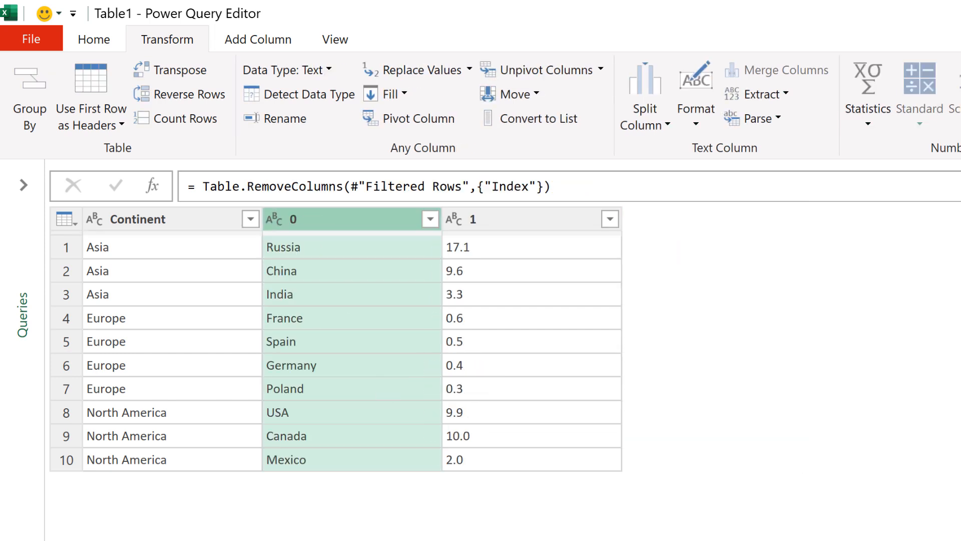
pyautogui.doubleClick(302, 219)
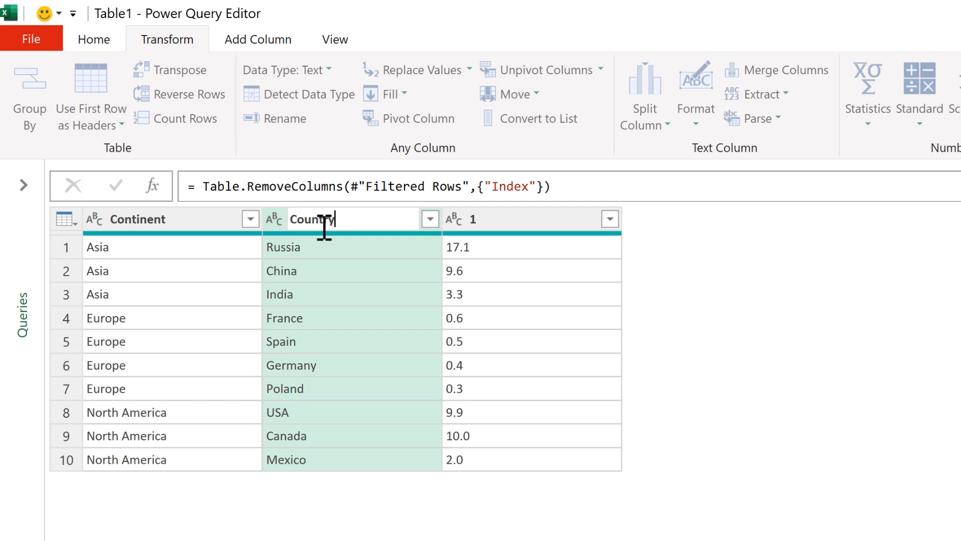
pyautogui.press('Return')
# - Rename column 1 as Size and set its data type to Decimal Number
pyautogui.click(631, 220)
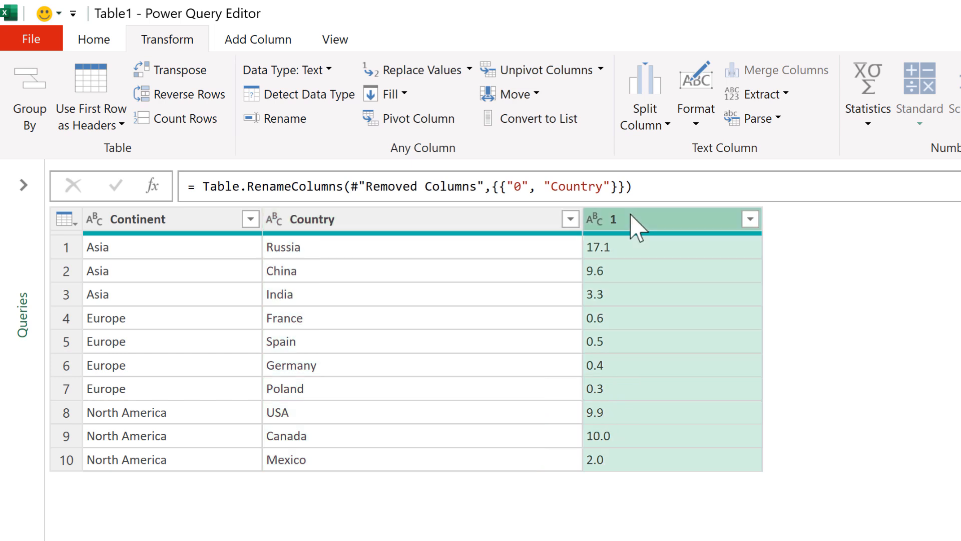
pyautogui.doubleClick(632, 220)
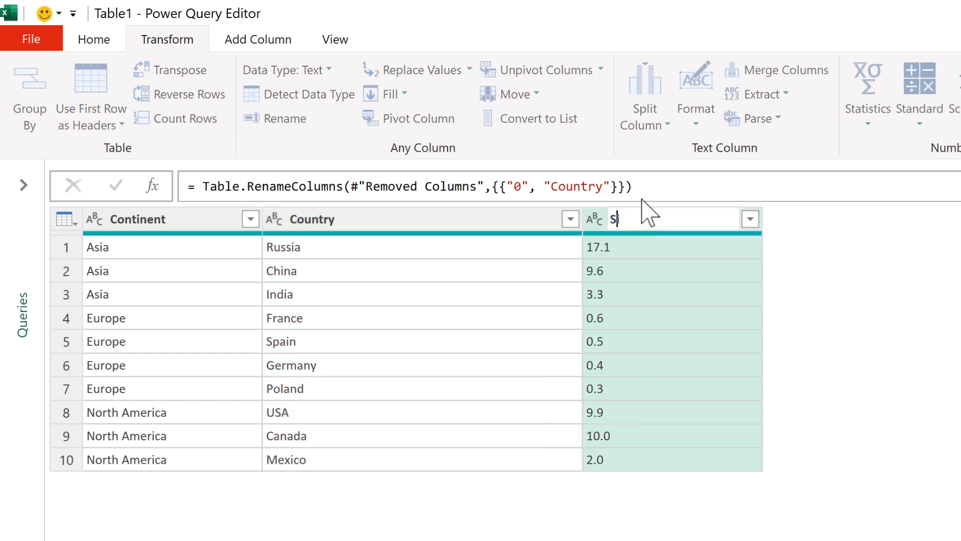
pyautogui.write('Size')
pyautogui.press('Return')
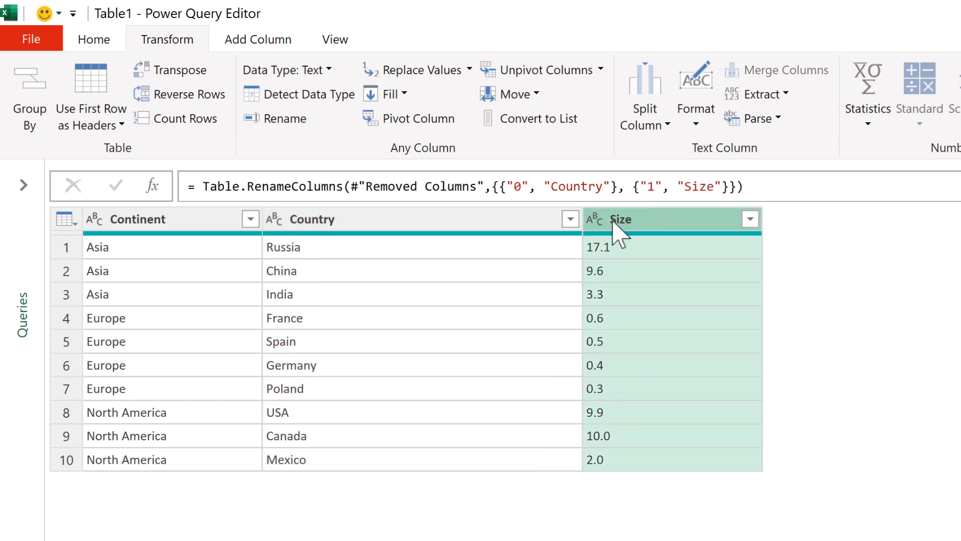
pyautogui.click(596, 219)
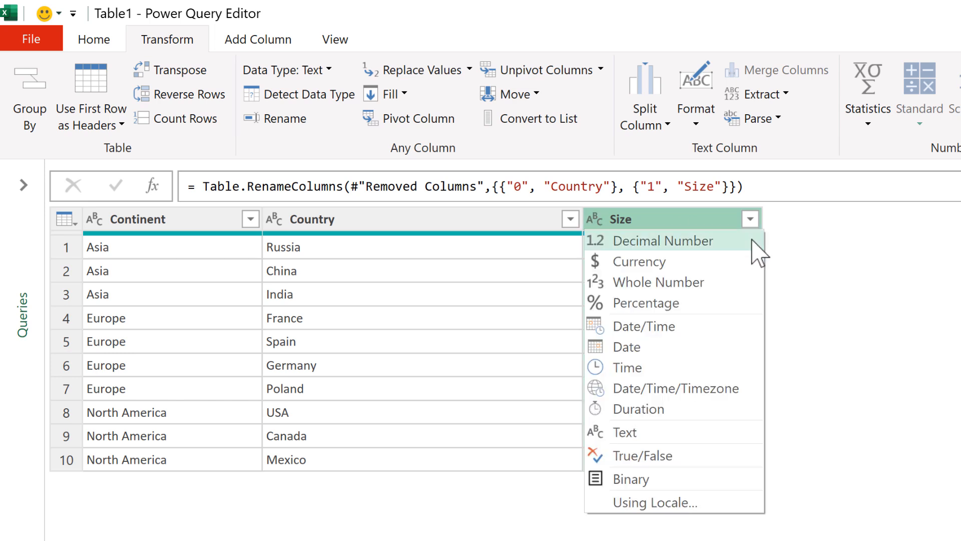
pyautogui.click(758, 253)
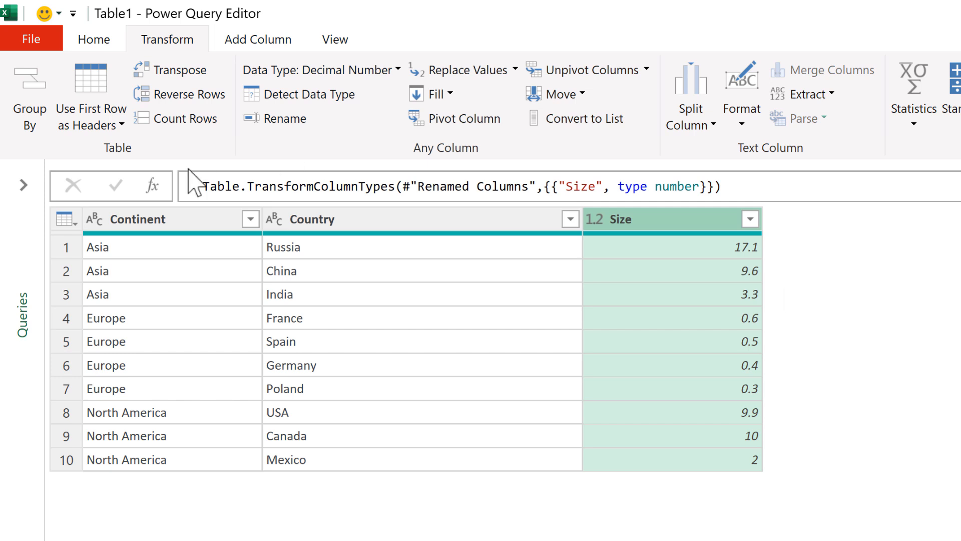
# - Load the query as a table into the existing worksheet at cell H3, and dismiss the Queries & Connections pane
pyautogui.click(94, 39)
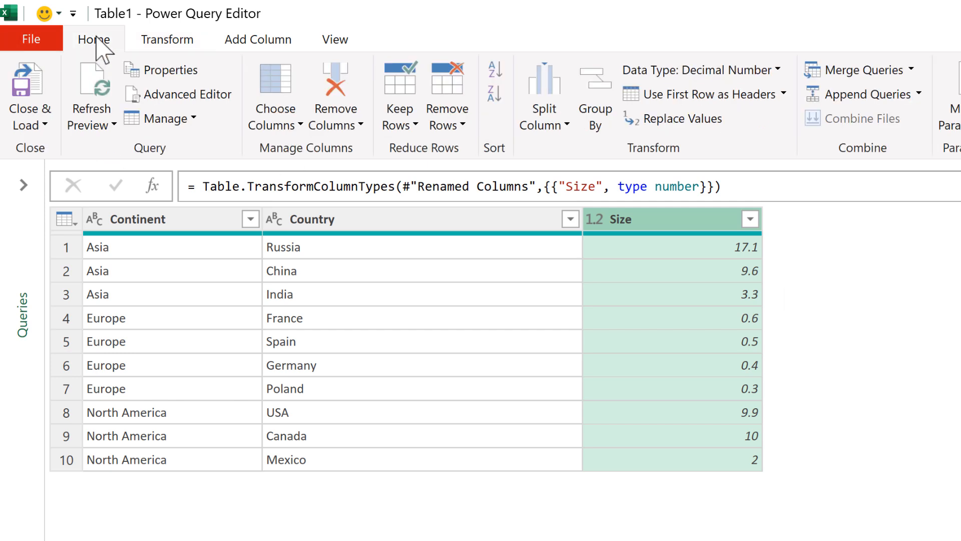
pyautogui.click(30, 126)
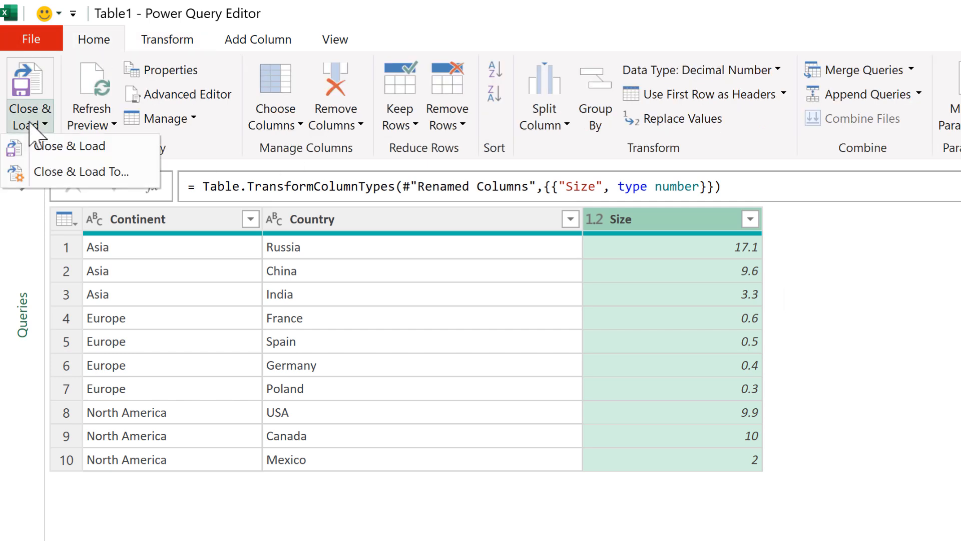
pyautogui.click(102, 172)
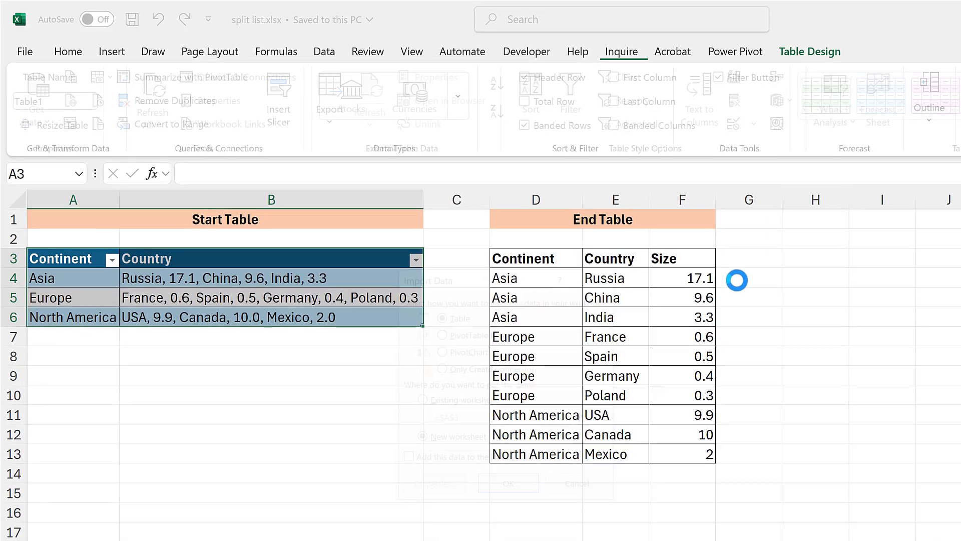
pyautogui.click(416, 398)
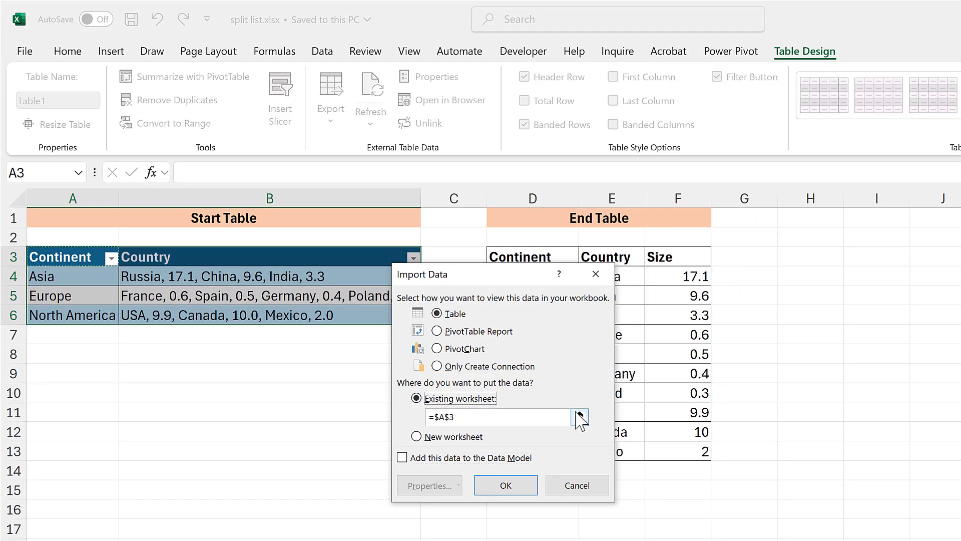
pyautogui.click(810, 256)
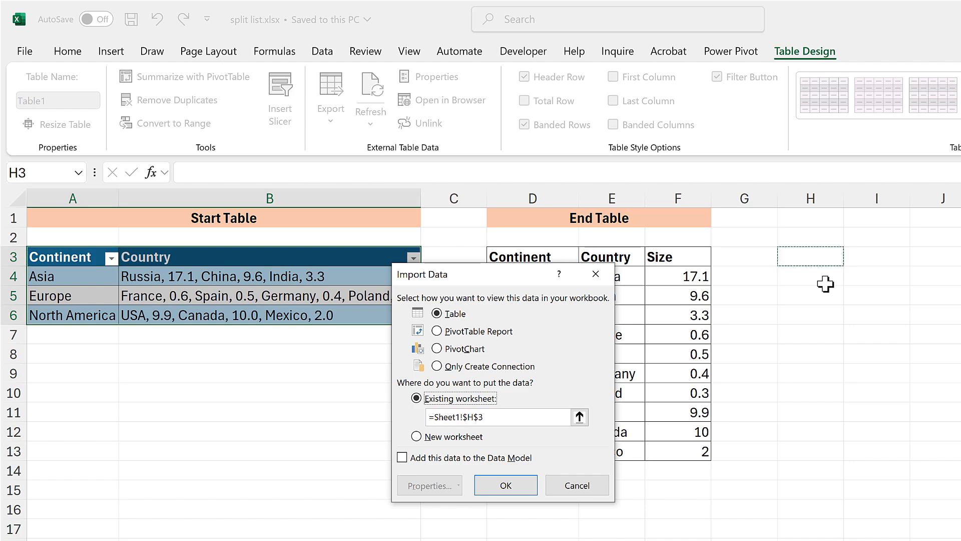
pyautogui.click(505, 485)
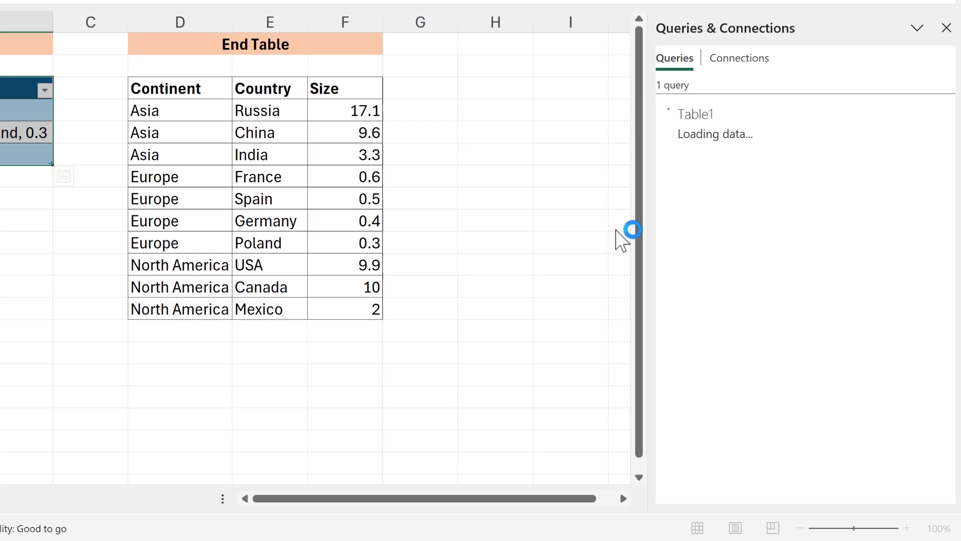
pyautogui.click(944, 26)
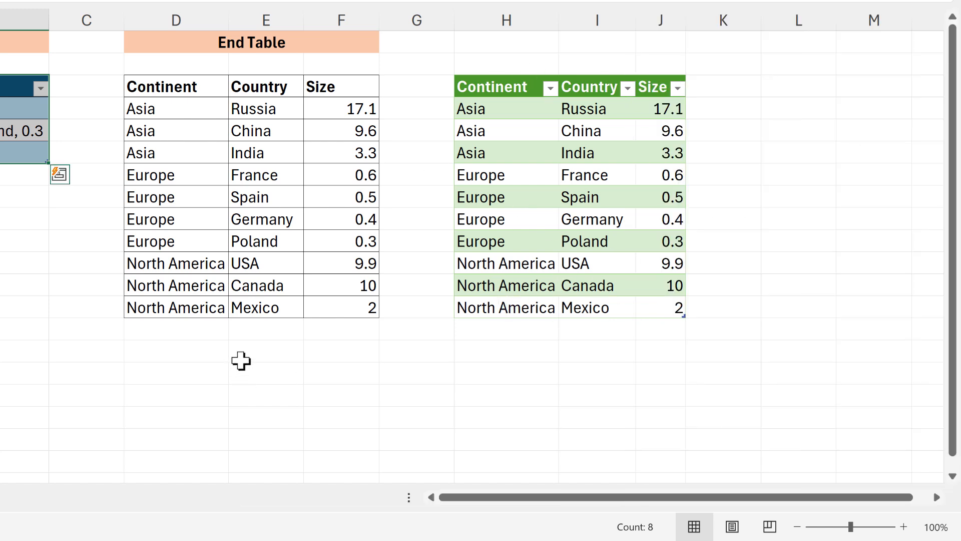
pyautogui.click(257, 356)
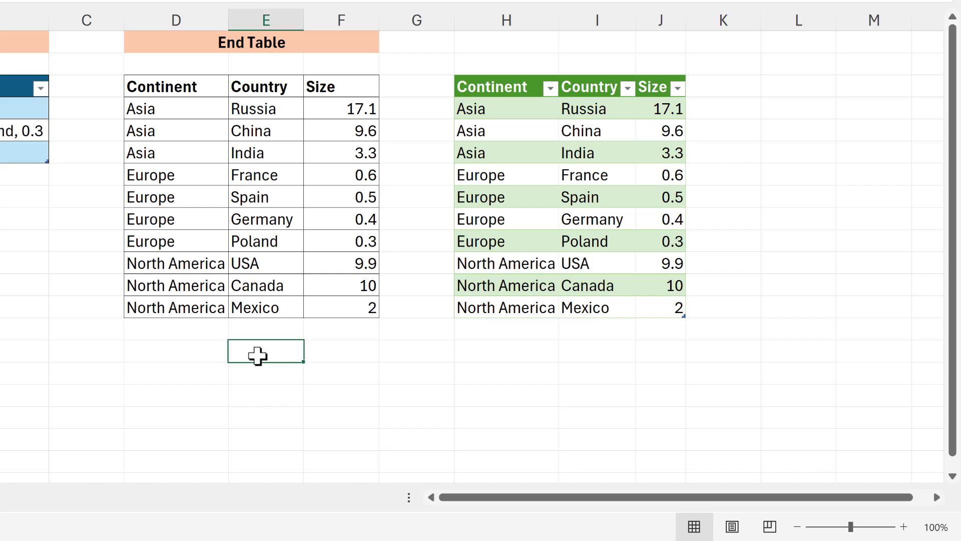